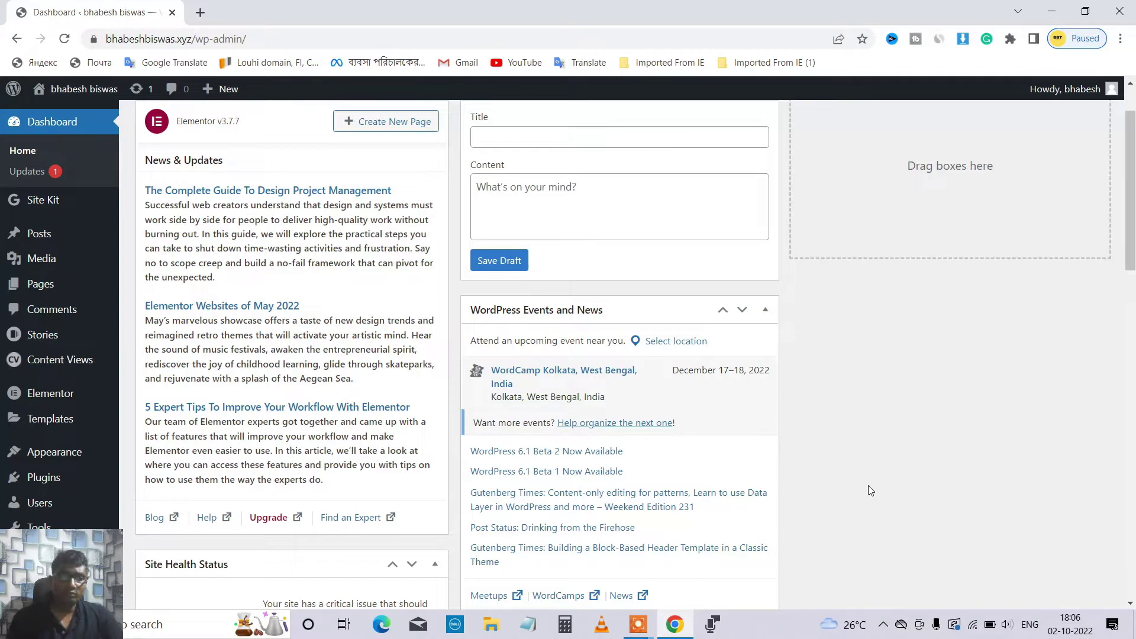
pyautogui.scroll(-5, 35, 355)
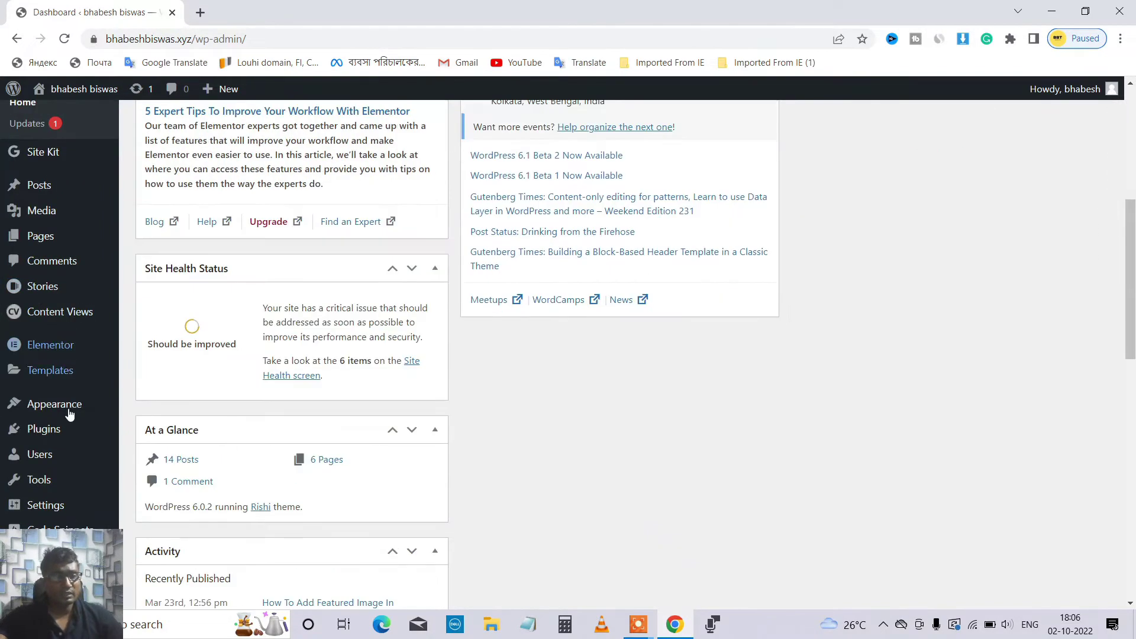
pyautogui.moveTo(70, 252)
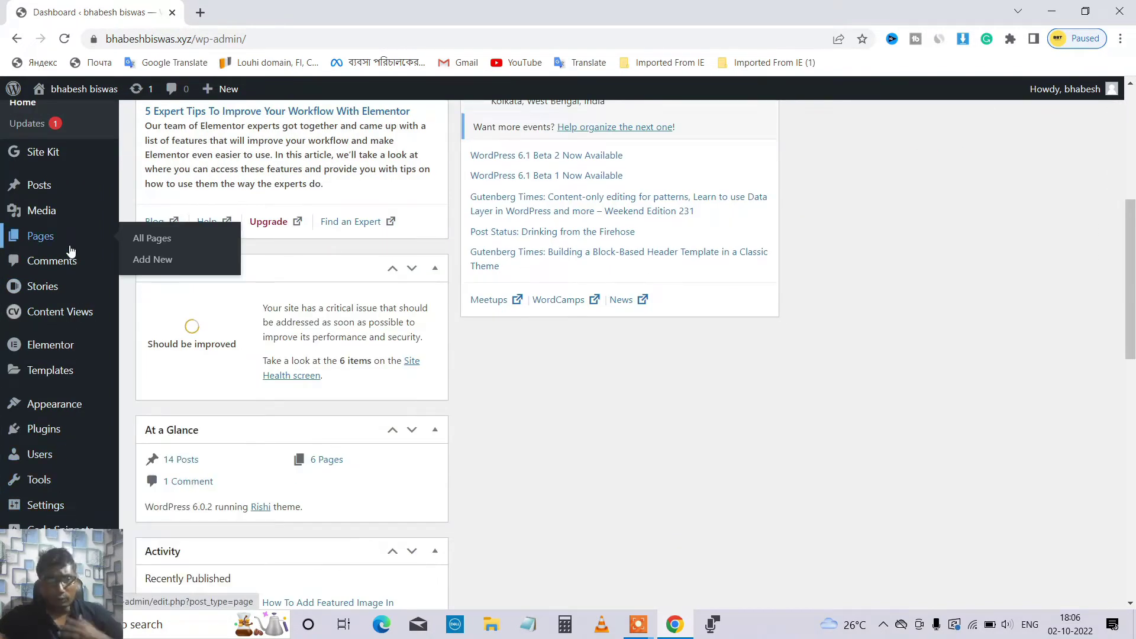
pyautogui.moveTo(80, 388)
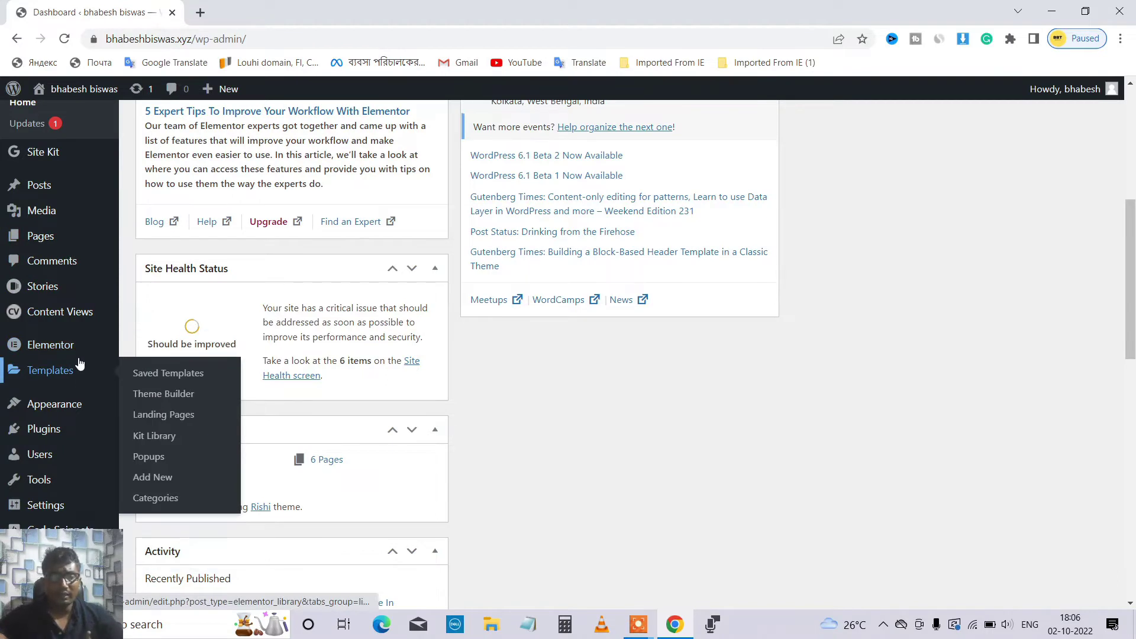
pyautogui.moveTo(100, 351)
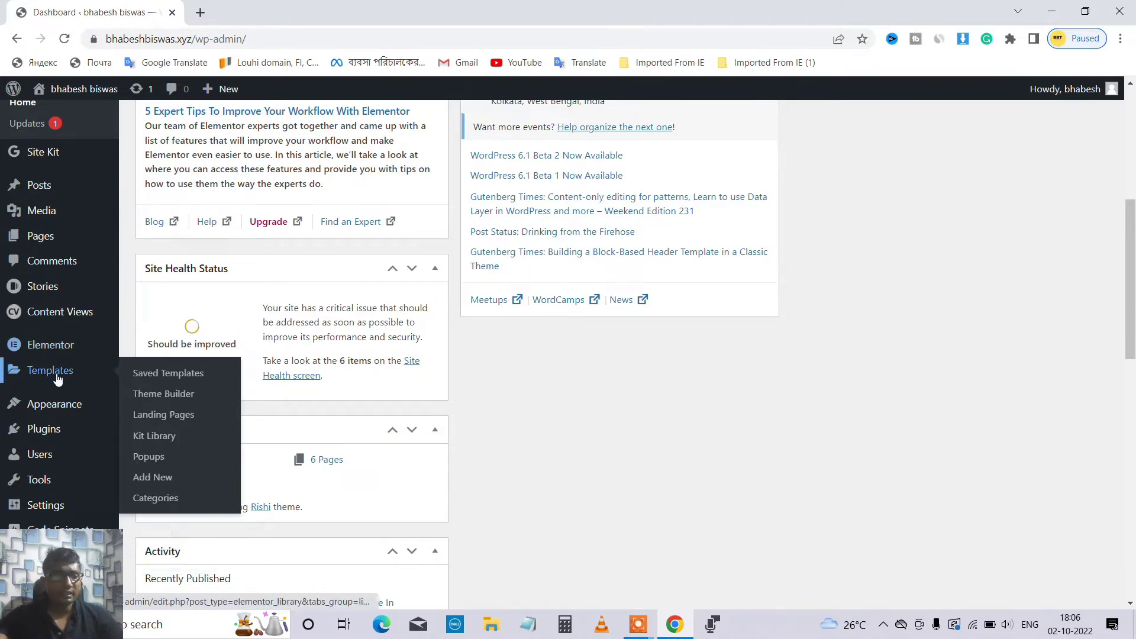
pyautogui.moveTo(36, 404)
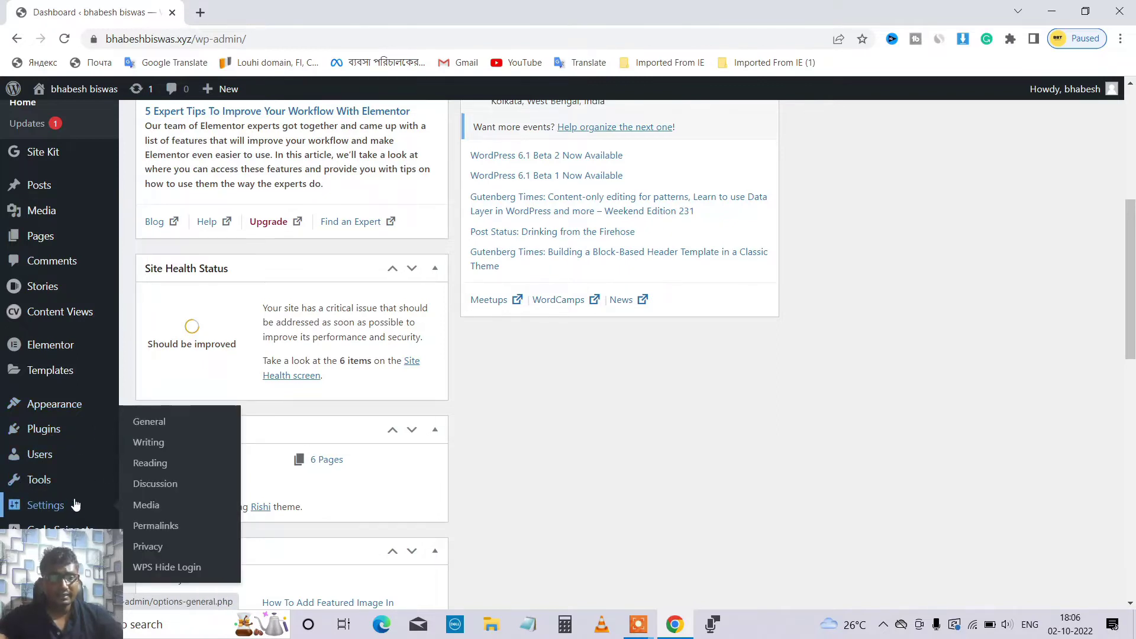
pyautogui.scroll(-5, 45, 500)
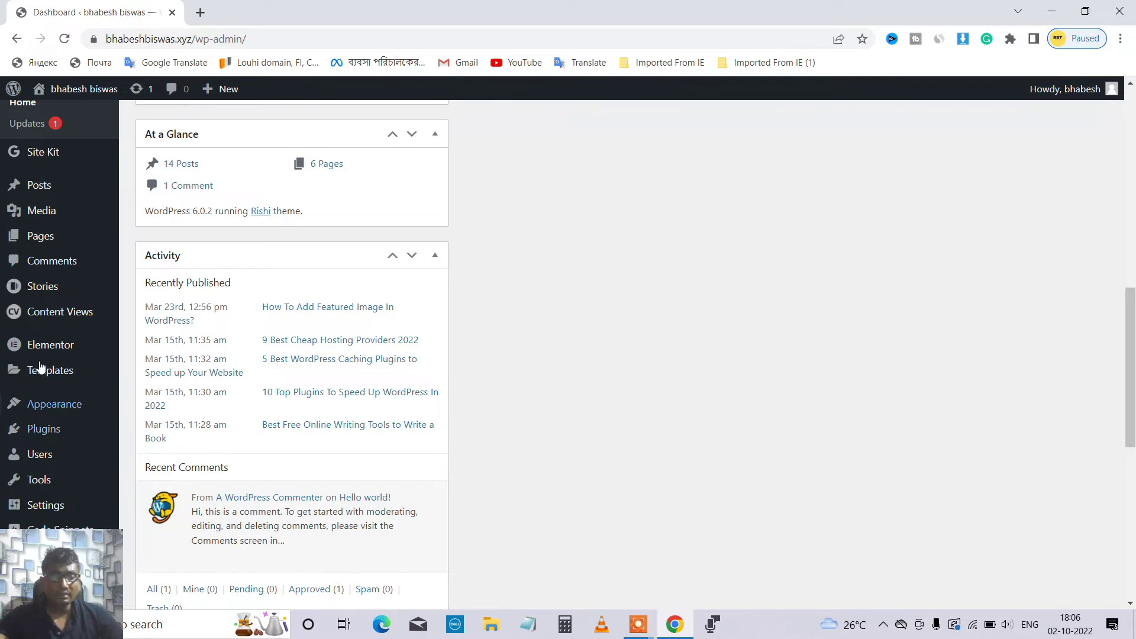
pyautogui.scroll(4, 47, 236)
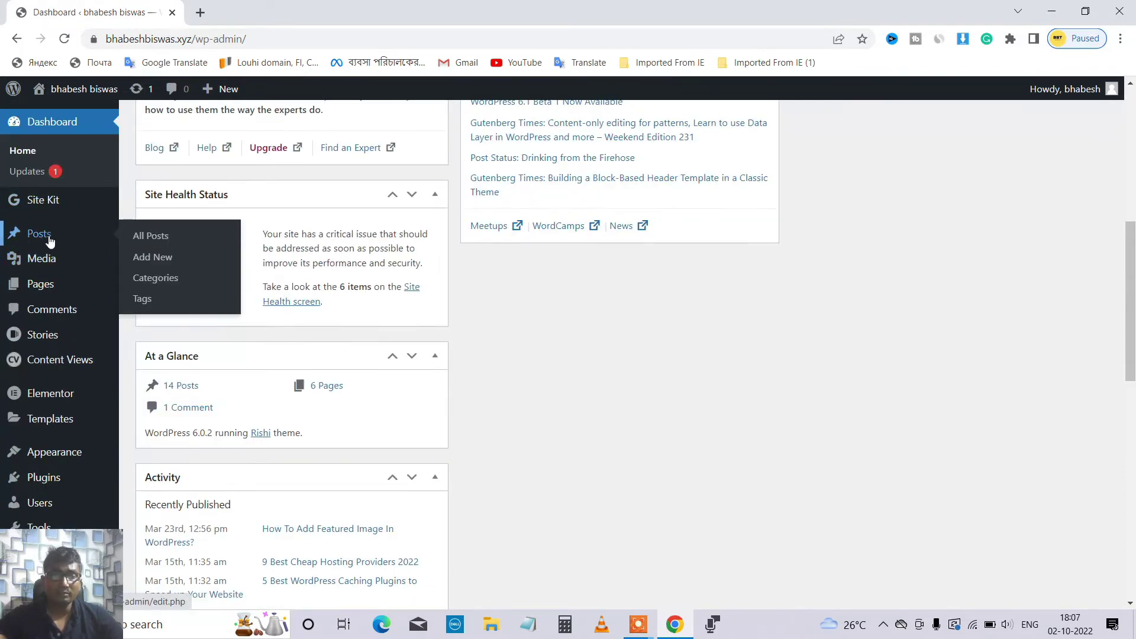
pyautogui.moveTo(98, 214)
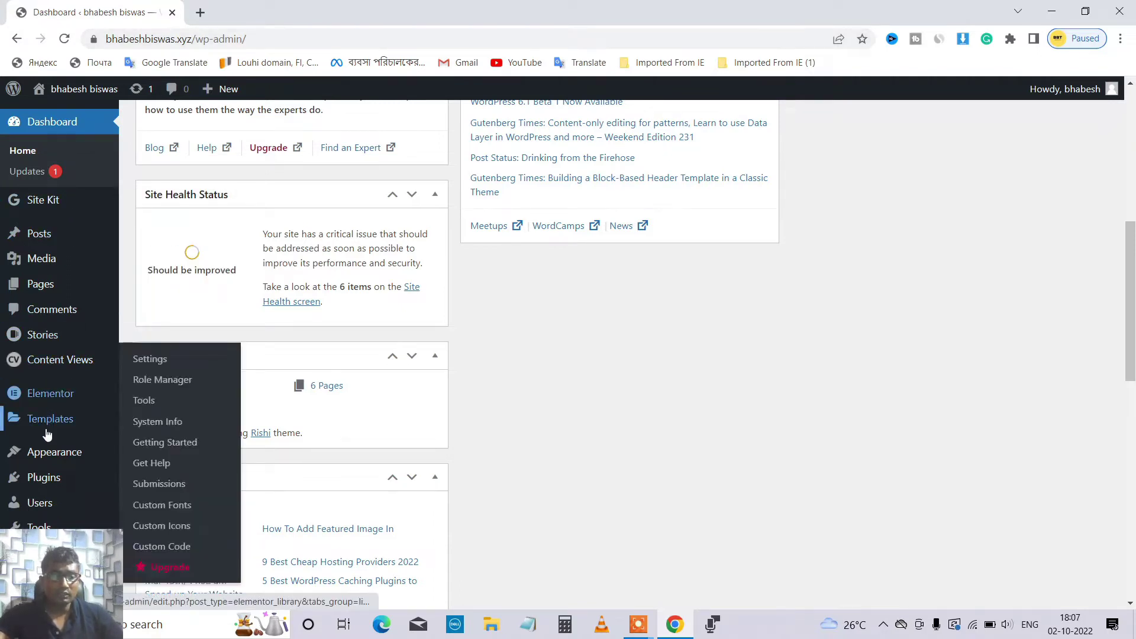
pyautogui.moveTo(54, 461)
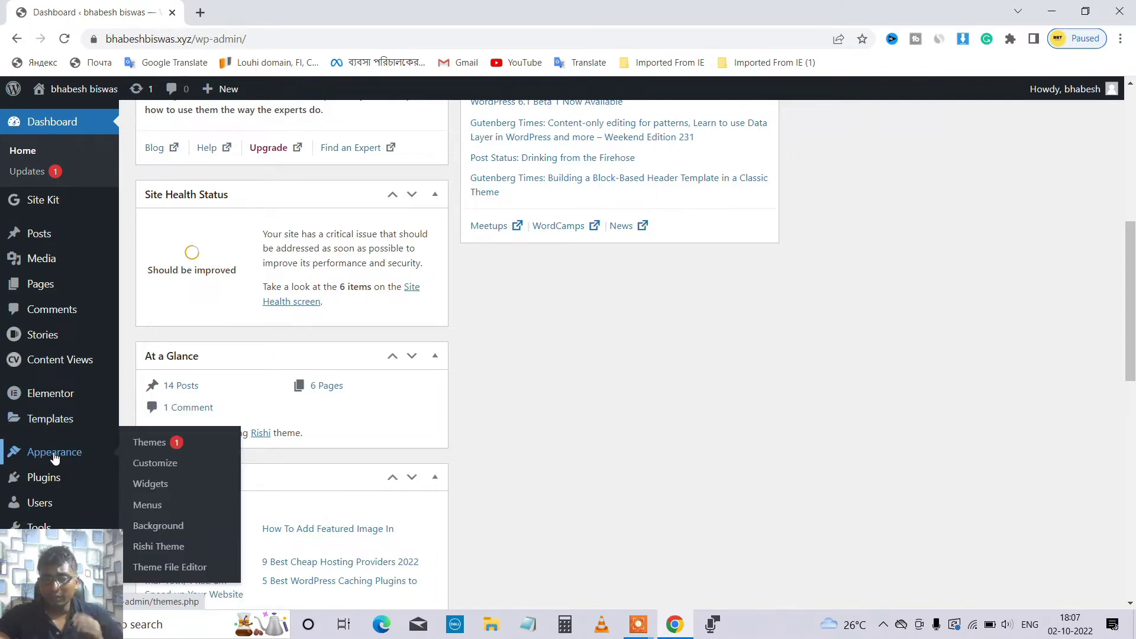
pyautogui.moveTo(77, 407)
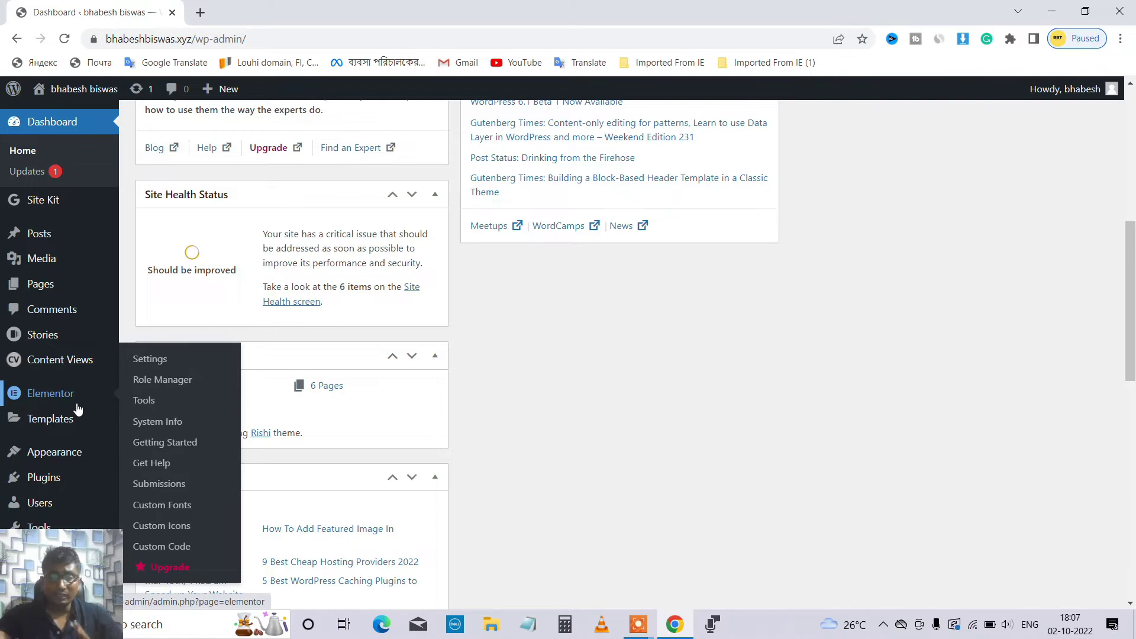
pyautogui.moveTo(69, 431)
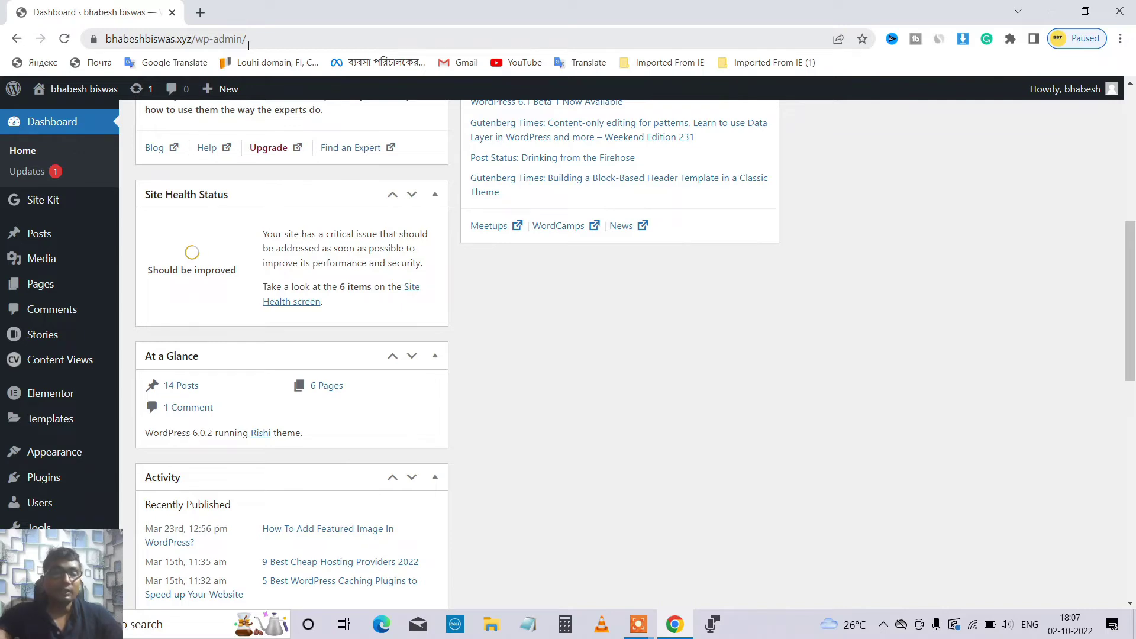
# - Log out of the WordPress admin account
pyautogui.click(199, 12)
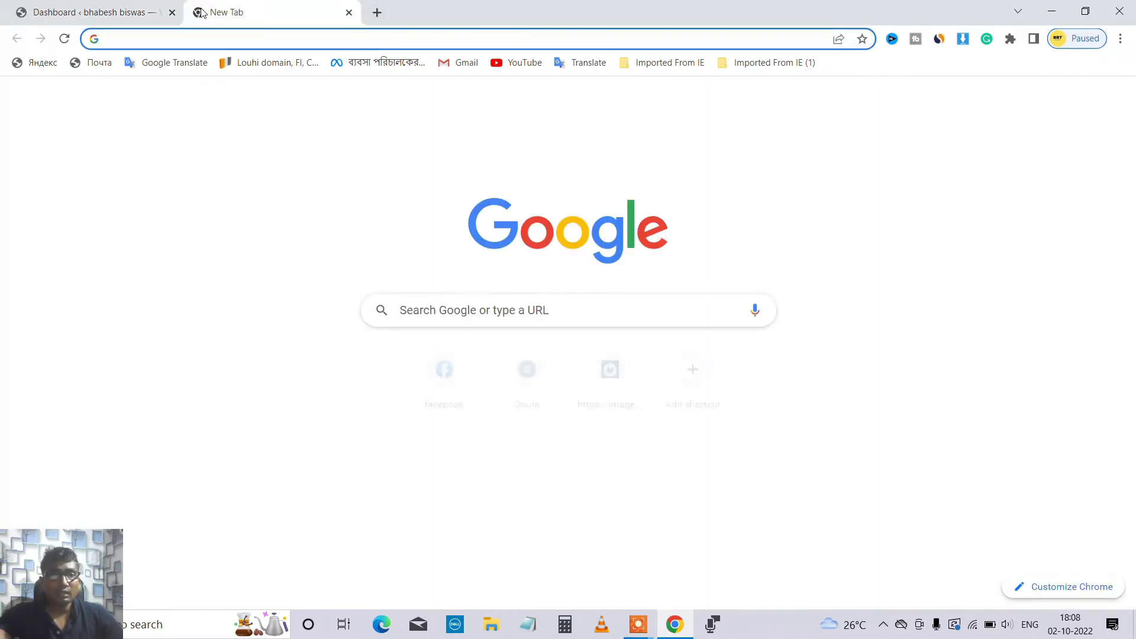
pyautogui.click(138, 13)
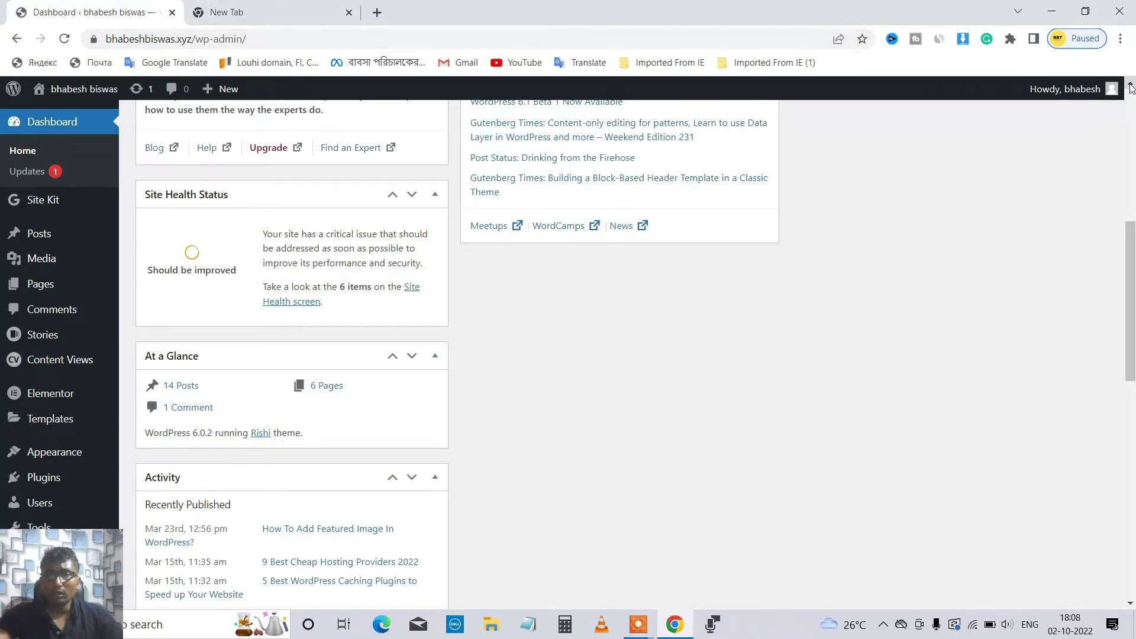
pyautogui.moveTo(1059, 94)
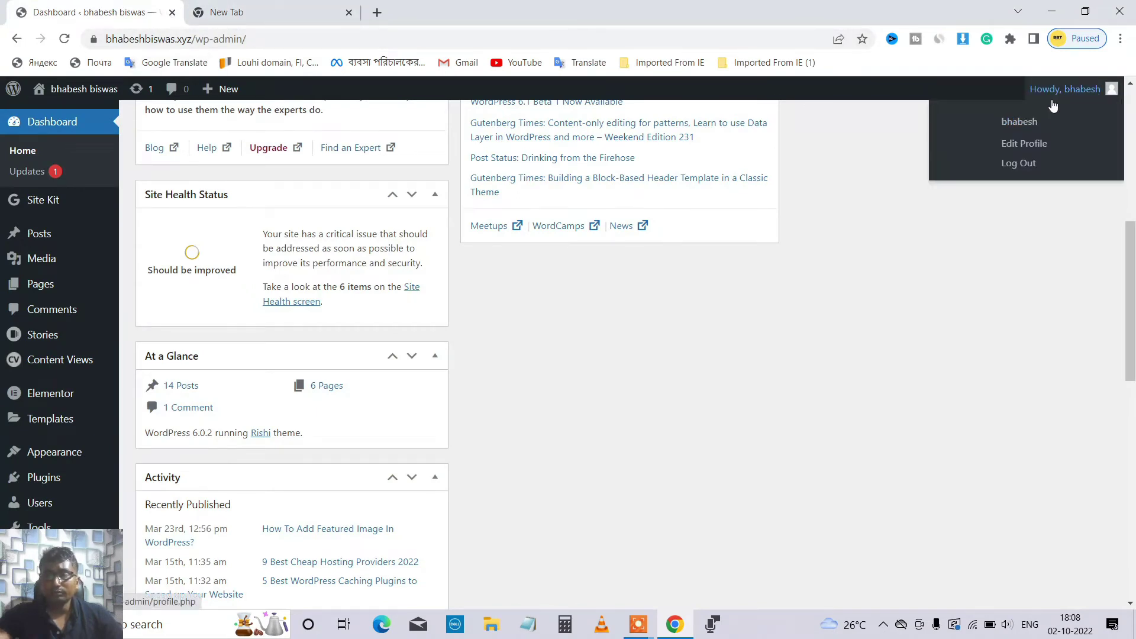
pyautogui.click(1018, 167)
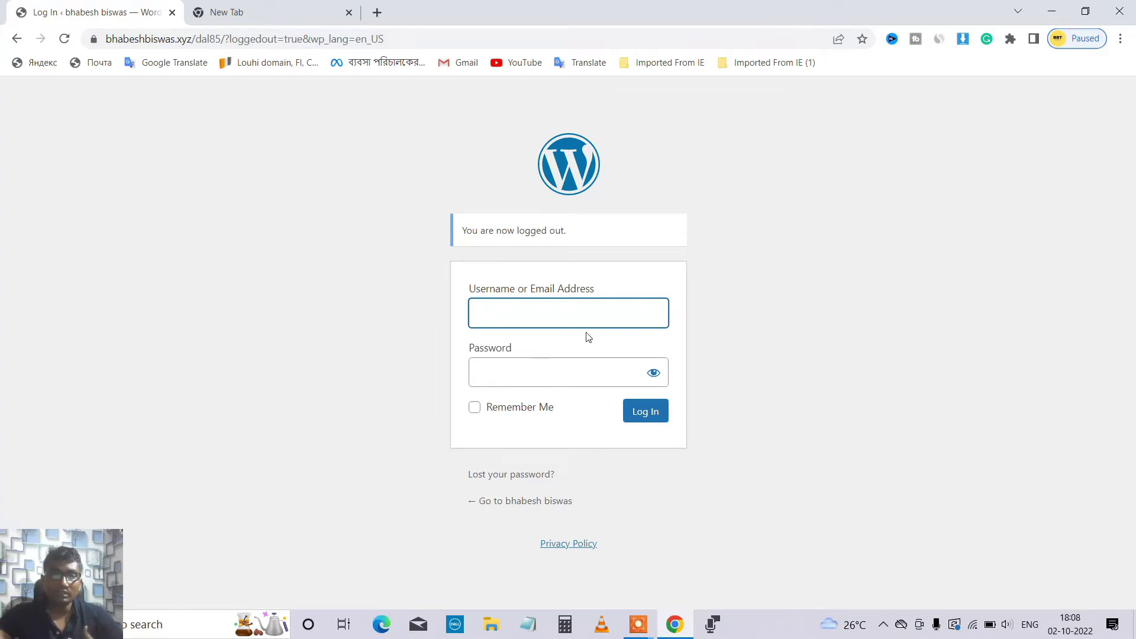
# - Log back in to WordPress with the account's e-mail address and password
pyautogui.click(576, 366)
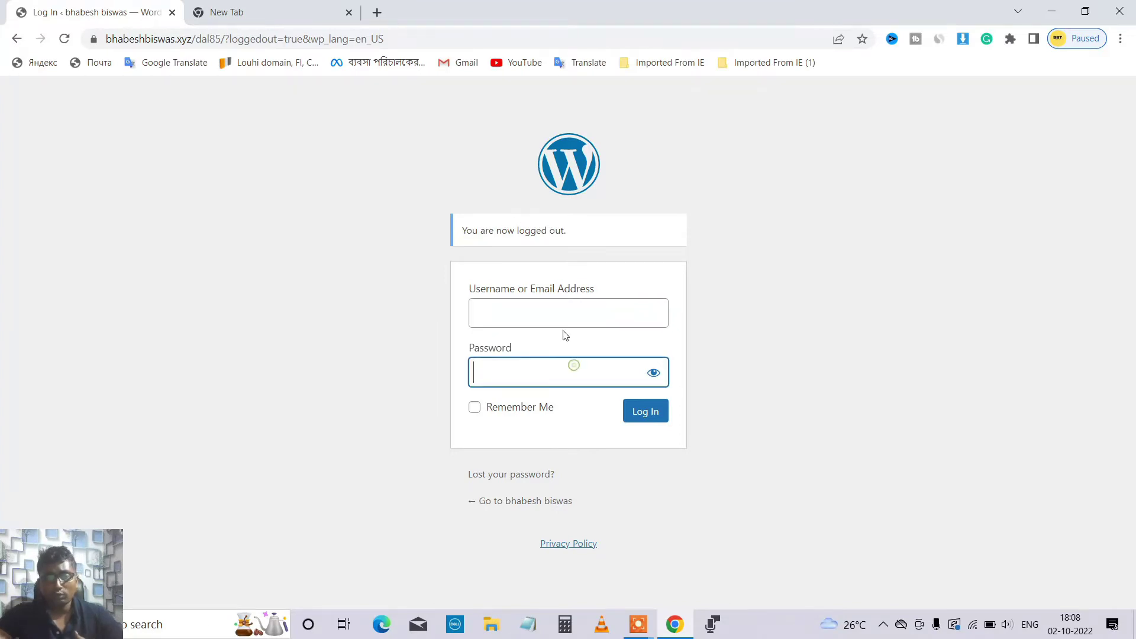
pyautogui.click(558, 321)
pyautogui.click(521, 382)
pyautogui.click(519, 310)
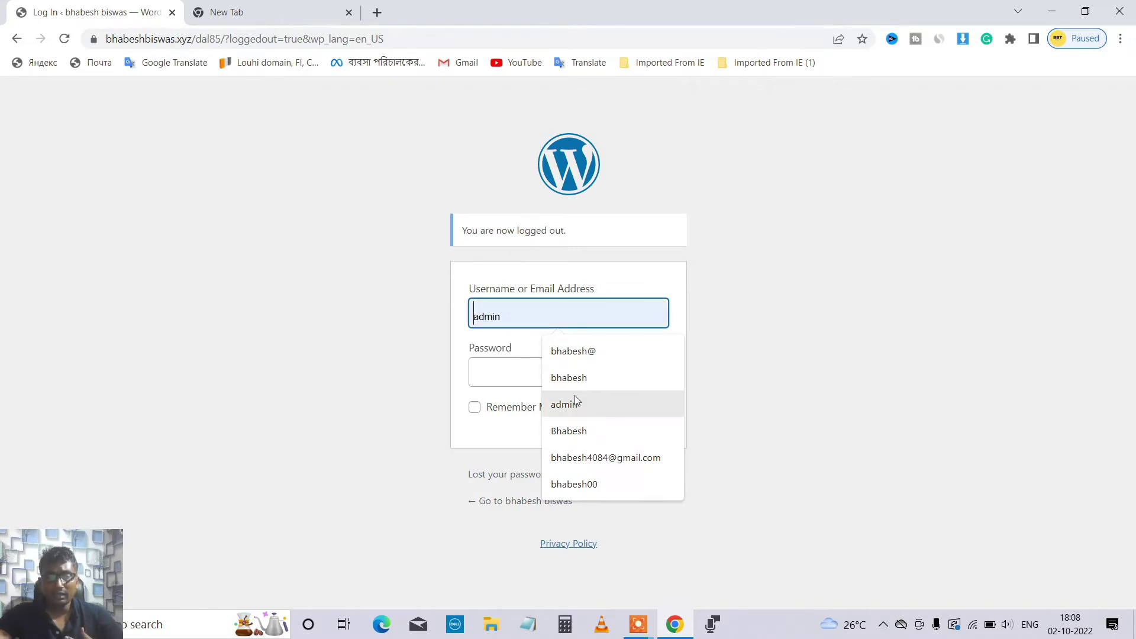
pyautogui.click(574, 457)
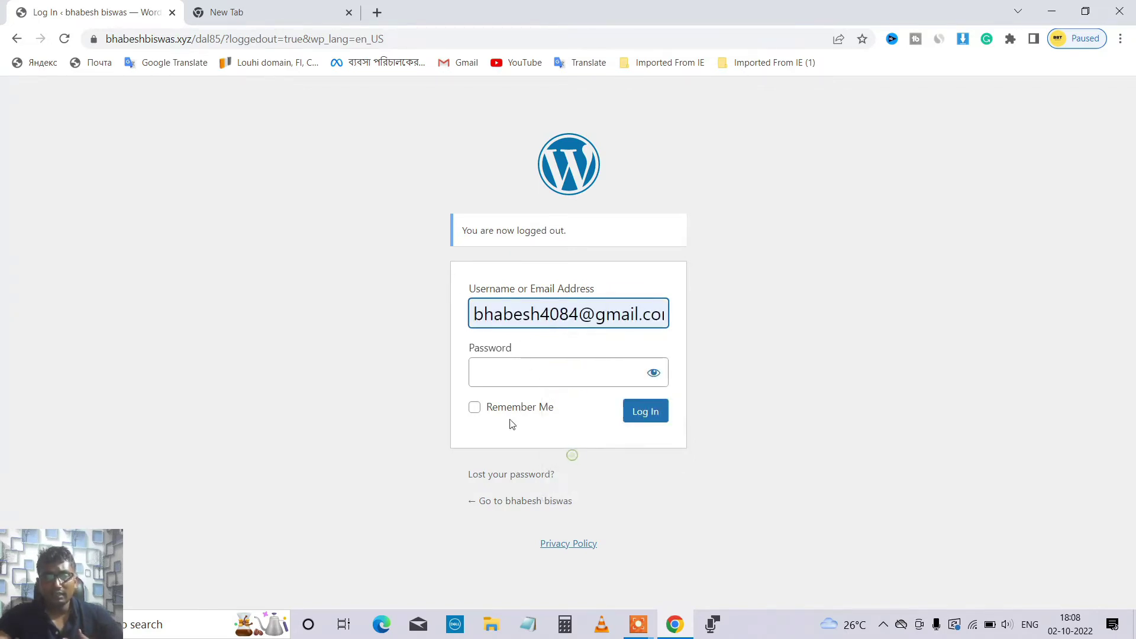
pyautogui.click(517, 376)
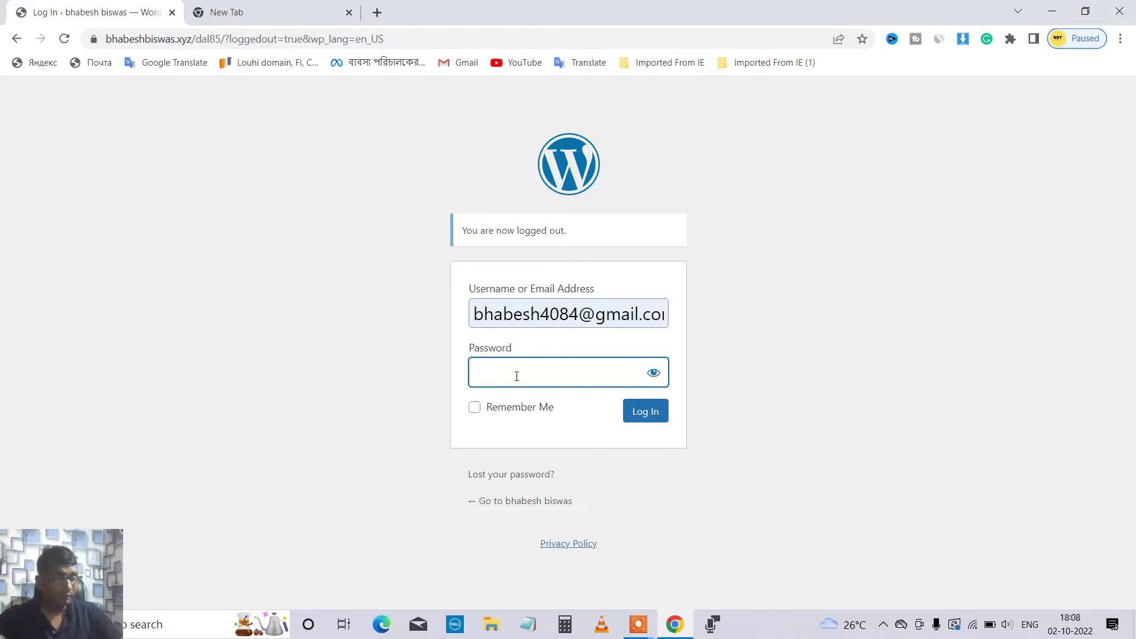
pyautogui.write('***')
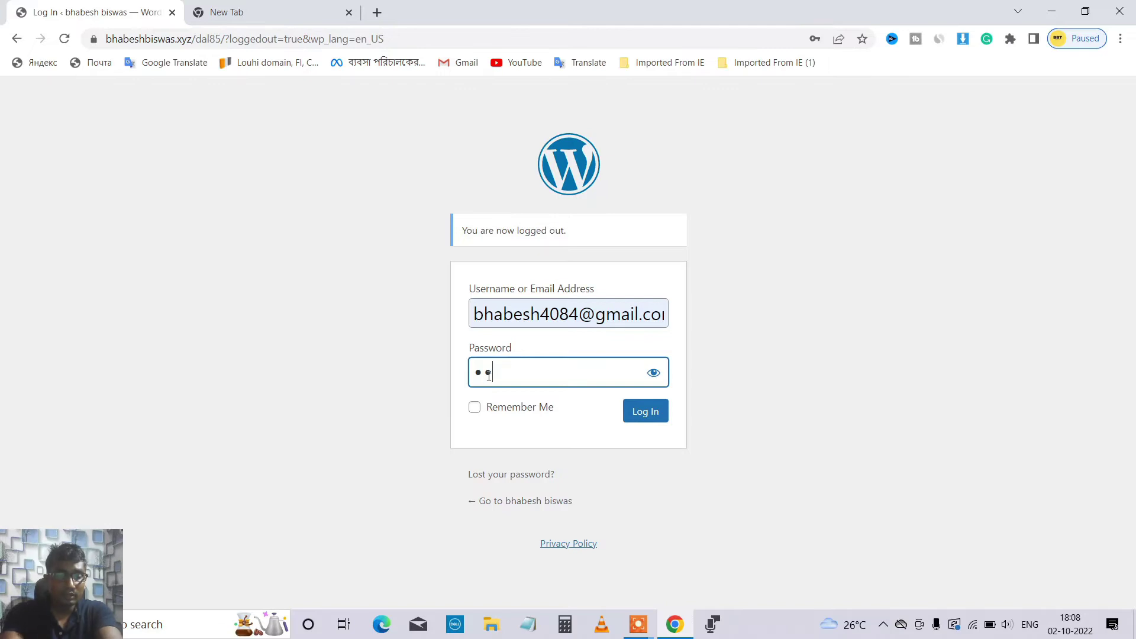
pyautogui.press('Return')
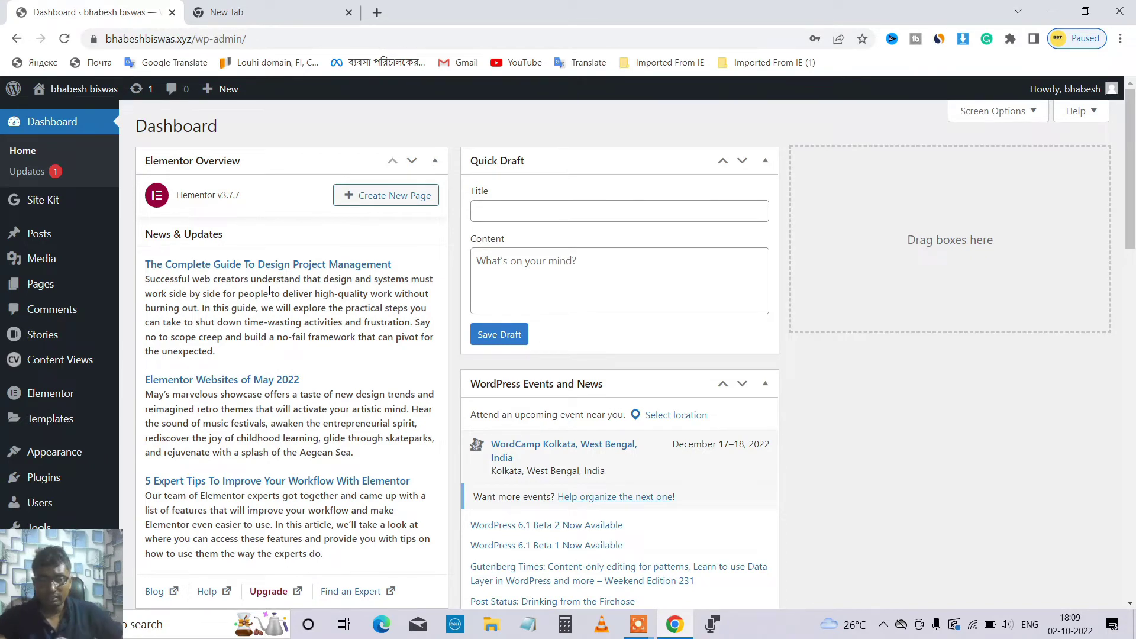
# - Open the installed plugins page in a separate browser tab and go from there to adding a new plugin
pyautogui.scroll(-1, 45, 452)
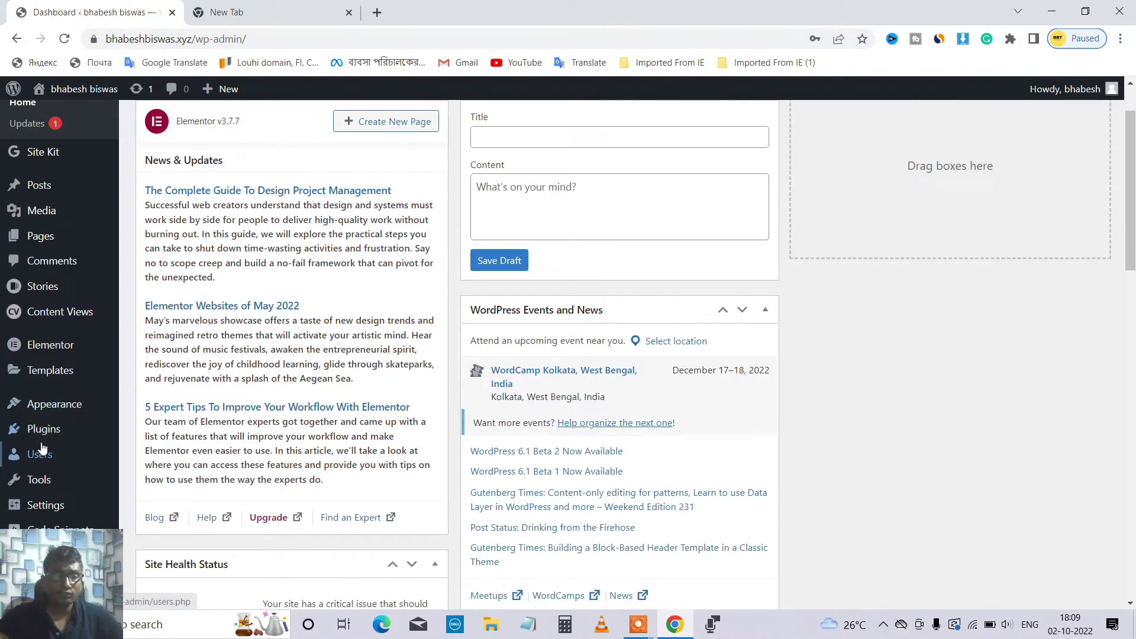
pyautogui.moveTo(43, 430)
pyautogui.rightClick(154, 432)
pyautogui.press('e')
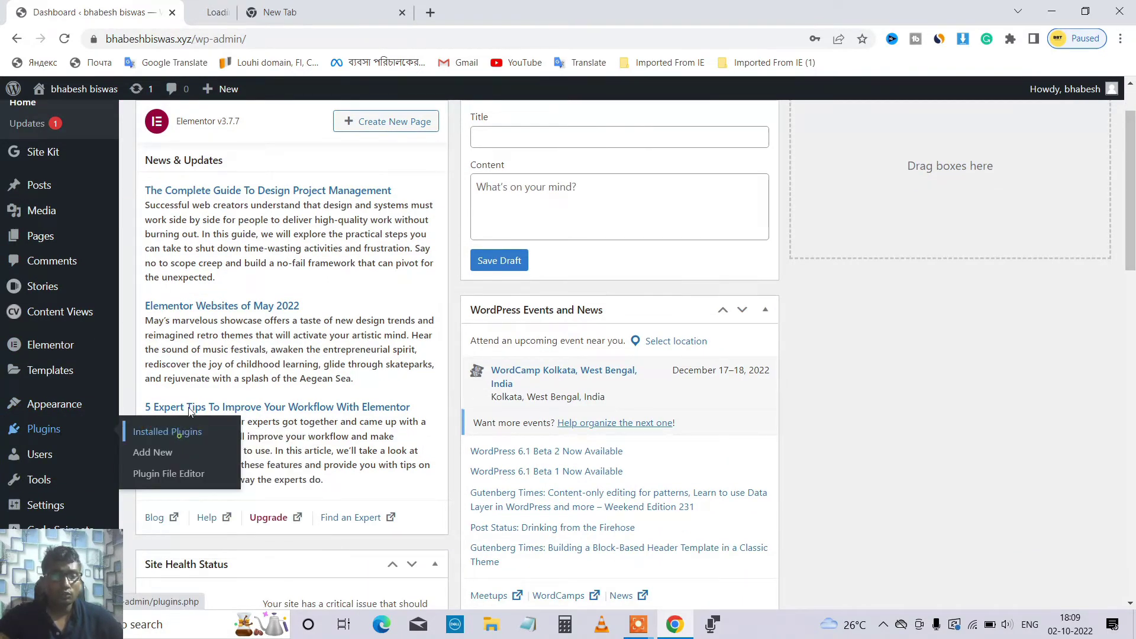
pyautogui.middleClick(180, 442)
pyautogui.hotkey('ctrl', 'Tab')
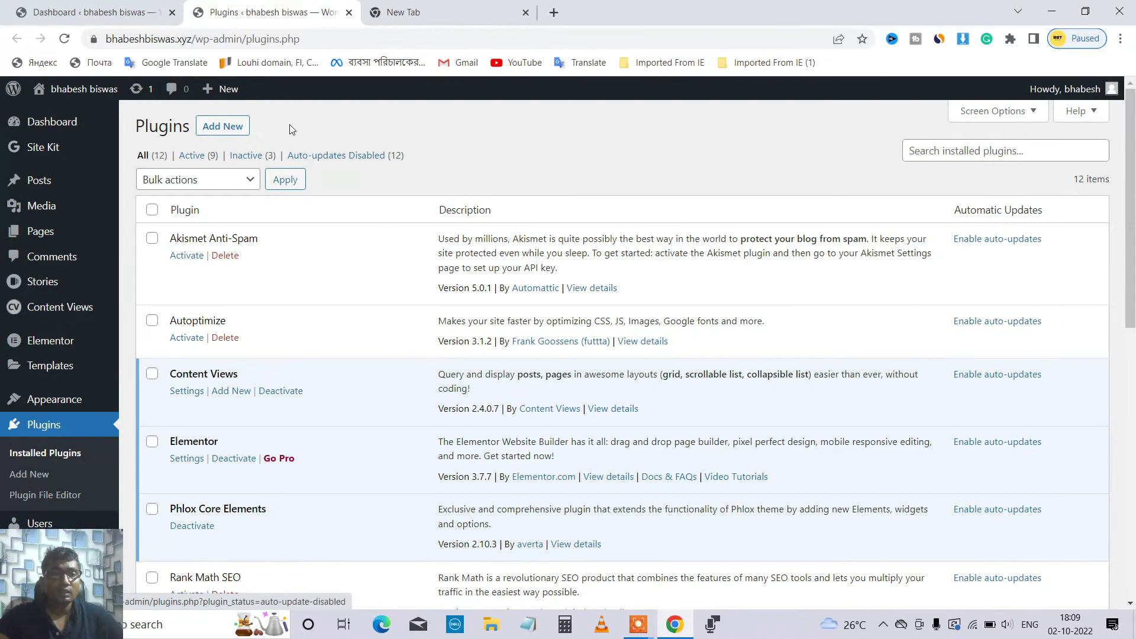
pyautogui.click(224, 127)
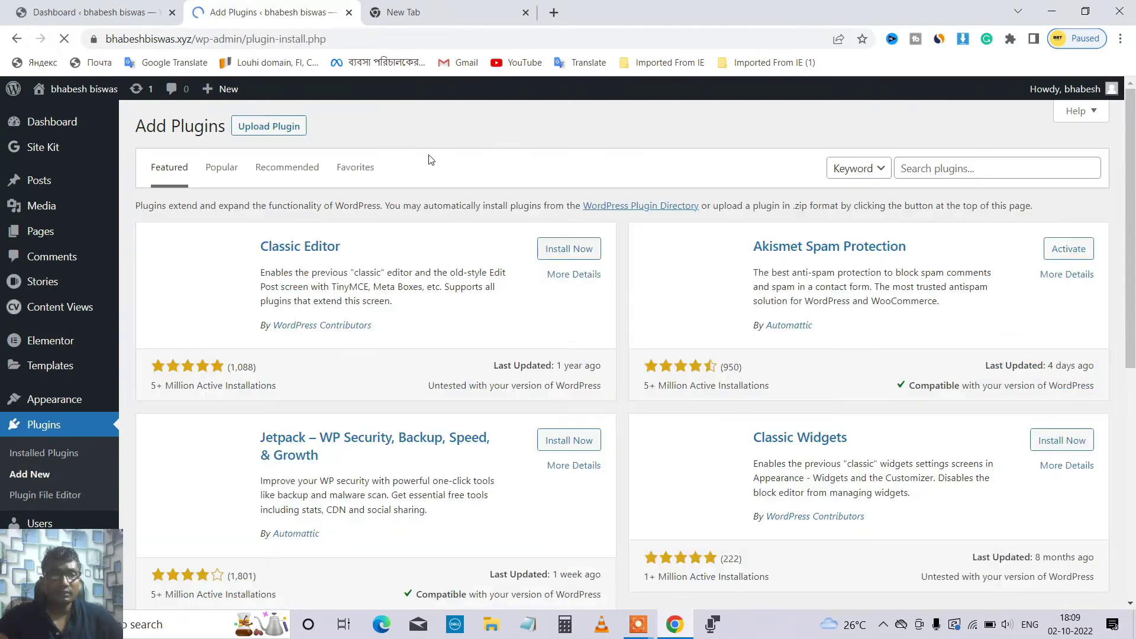
# - Search the plugin directory for "rename"
pyautogui.click(928, 171)
pyautogui.write('re')
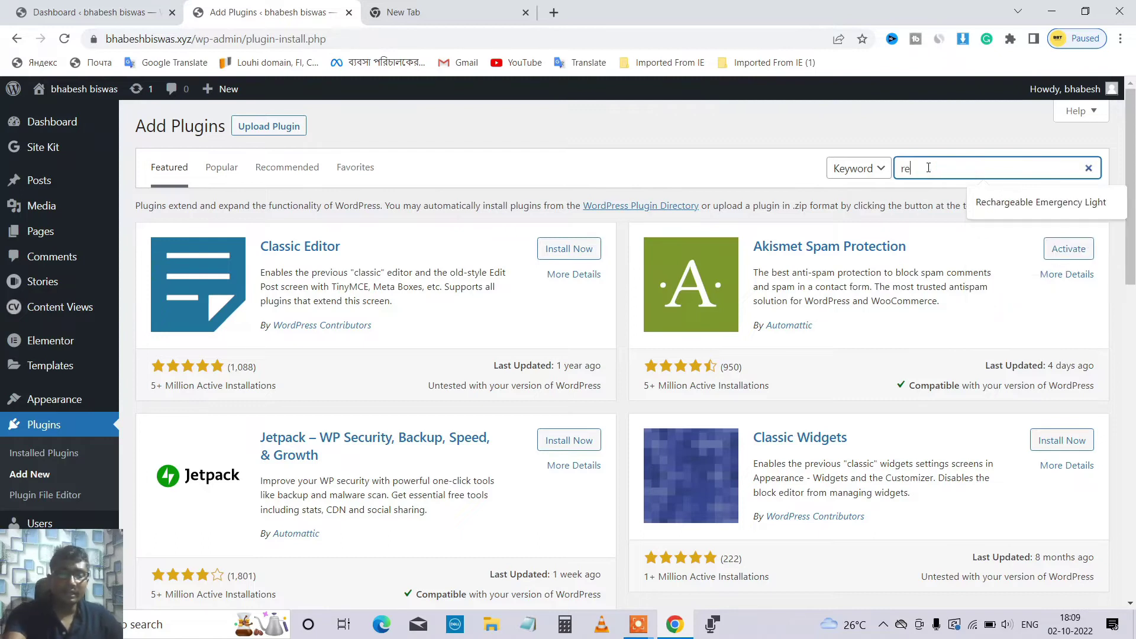
pyautogui.write('na')
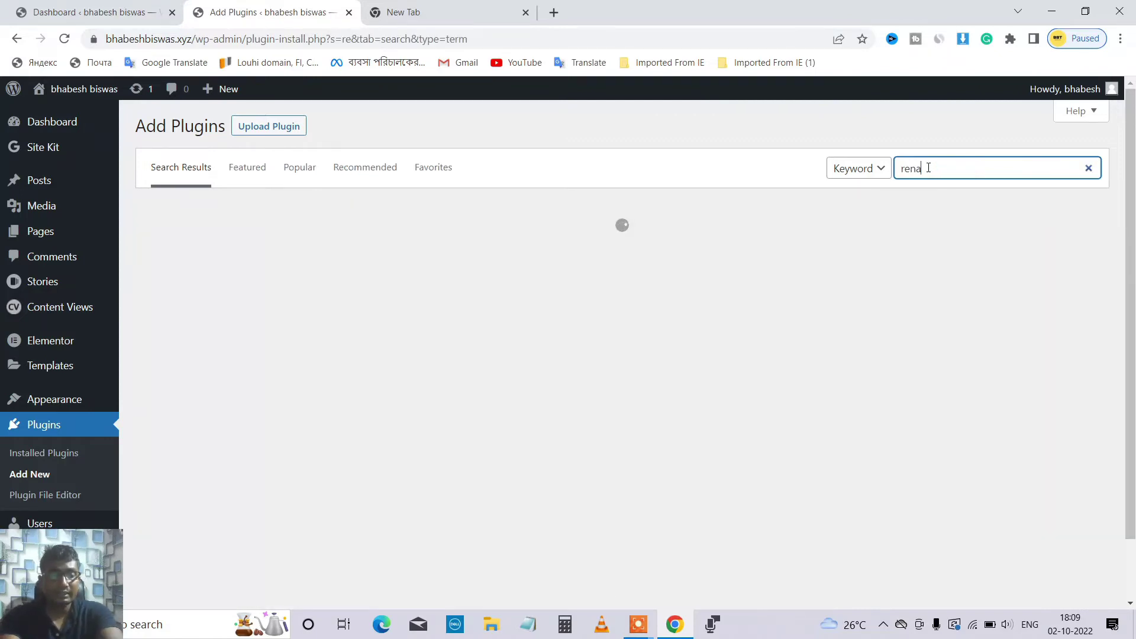
pyautogui.write('me')
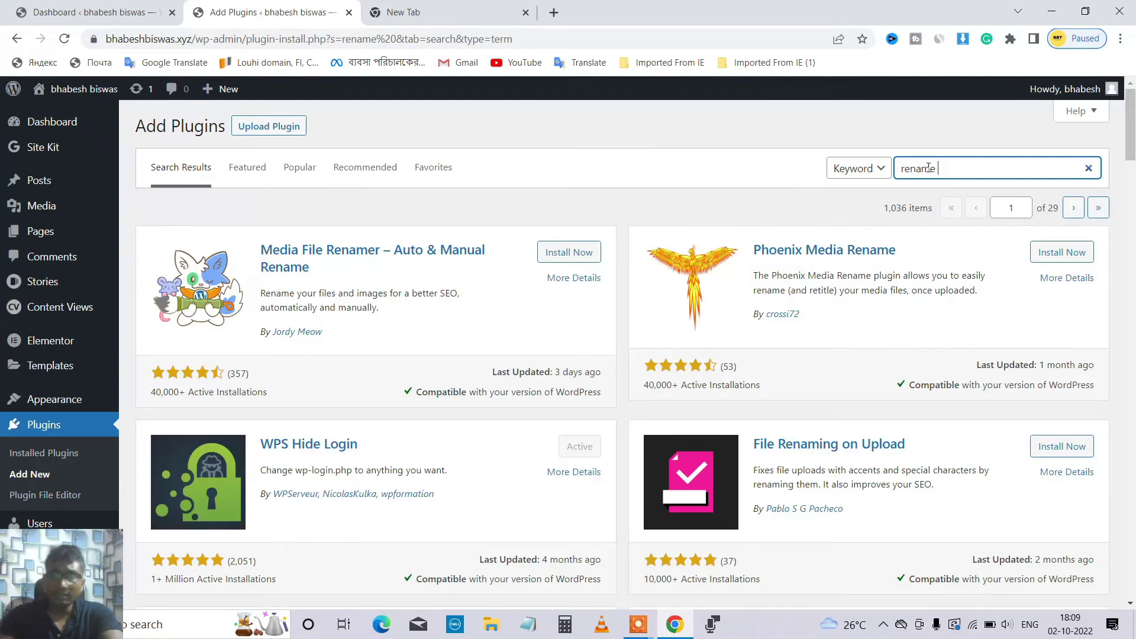
# - Examine the WPS Hide Login entry among the search results, and close the two extra browser tabs to return to the dashboard
pyautogui.scroll(-3, 544, 324)
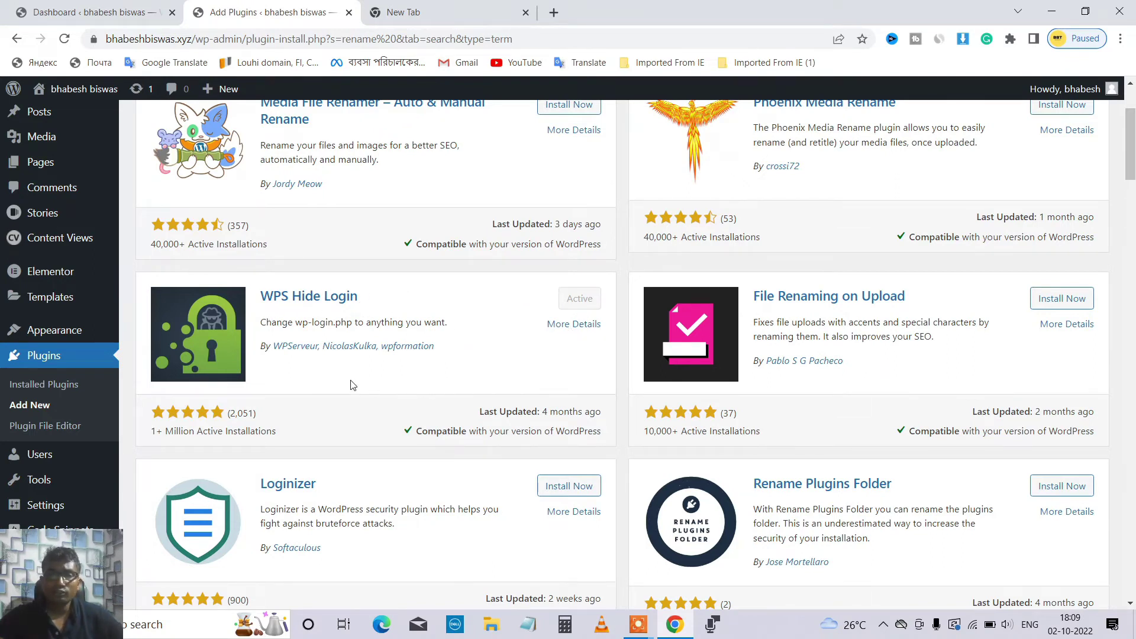
pyautogui.scroll(-2, 349, 383)
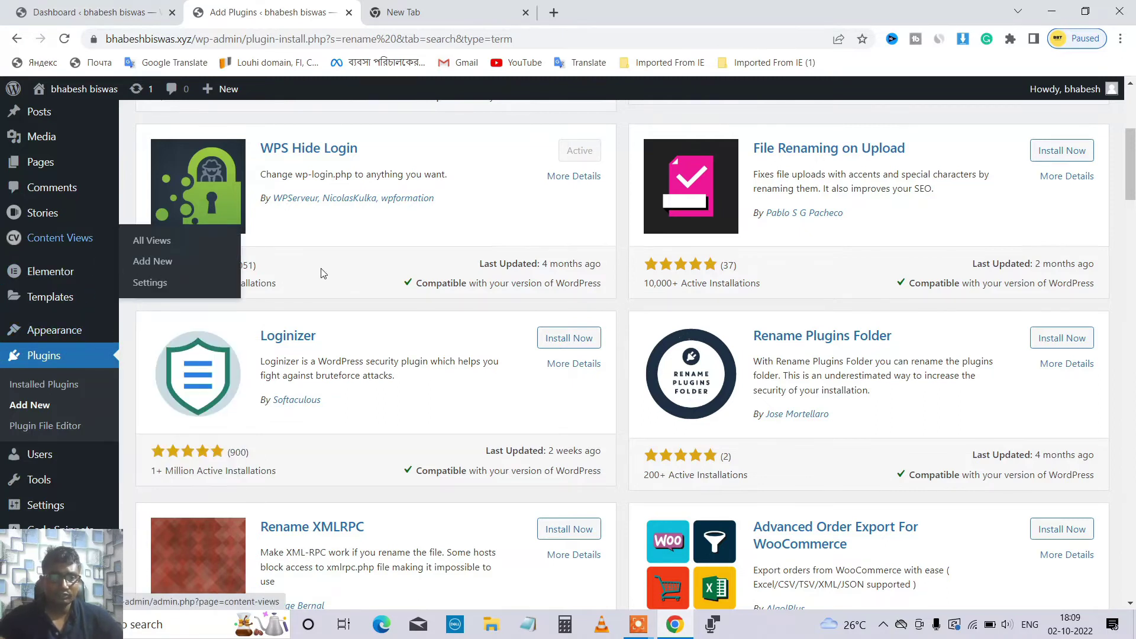
pyautogui.scroll(3, 325, 272)
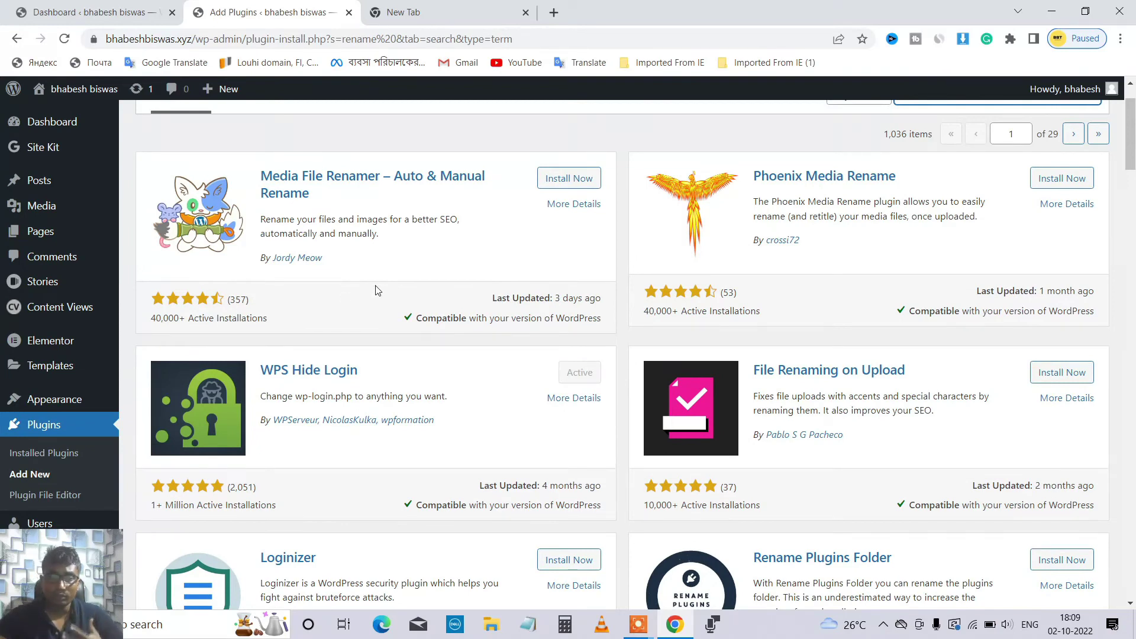
pyautogui.scroll(-2, 379, 290)
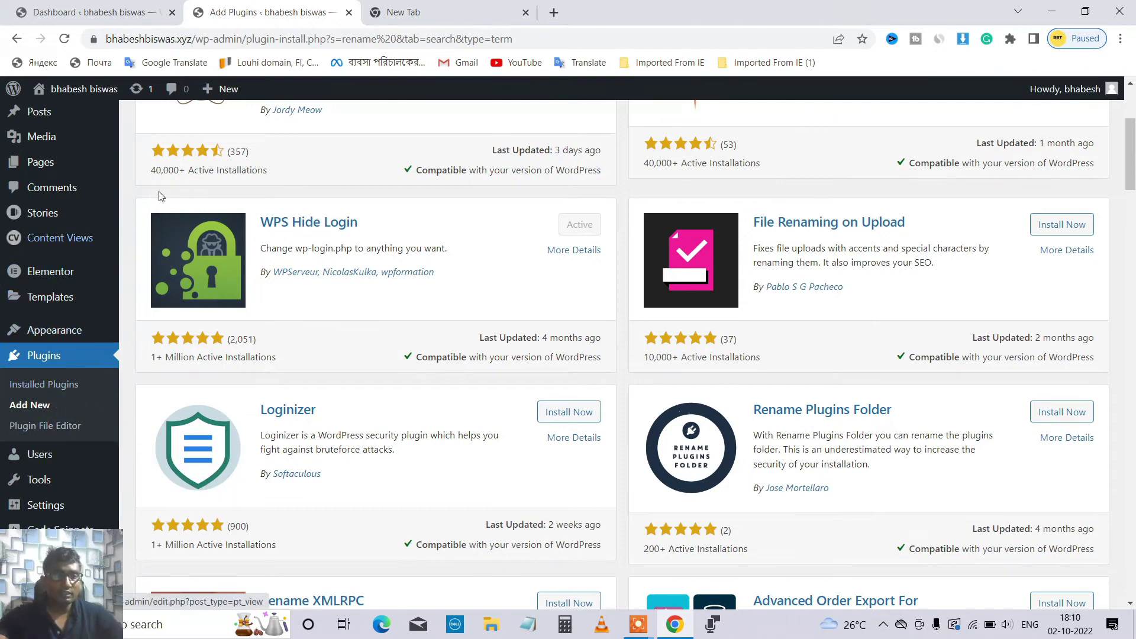
pyautogui.click(349, 12)
pyautogui.click(349, 13)
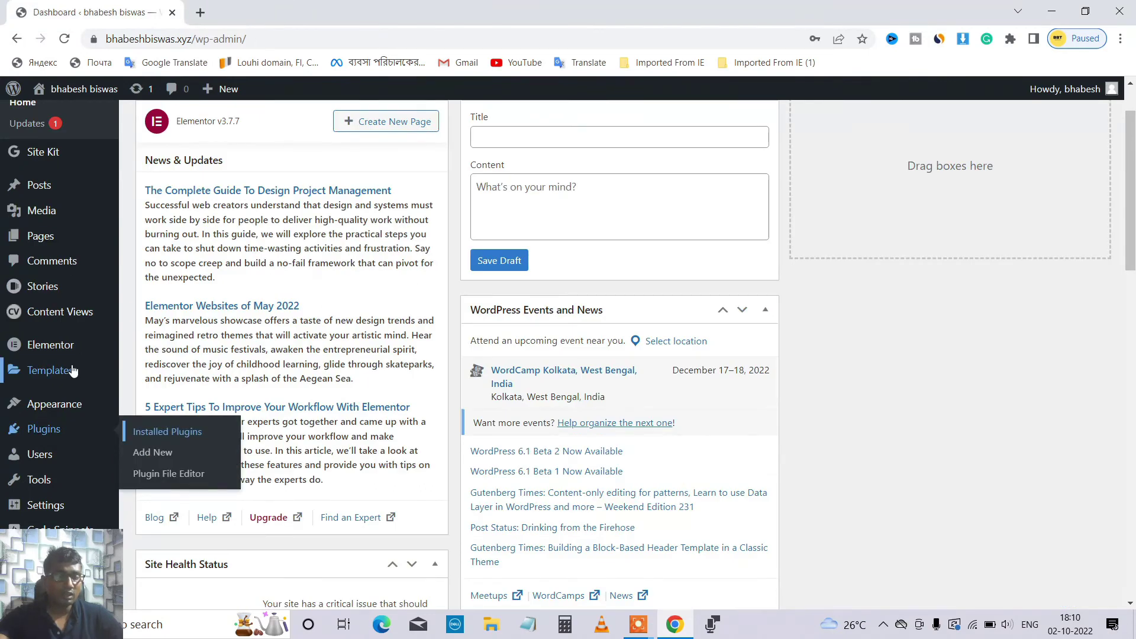
# - Open the WPS Hide Login settings in a separate browser tab and switch to it
pyautogui.scroll(-3, 47, 370)
pyautogui.moveTo(46, 509)
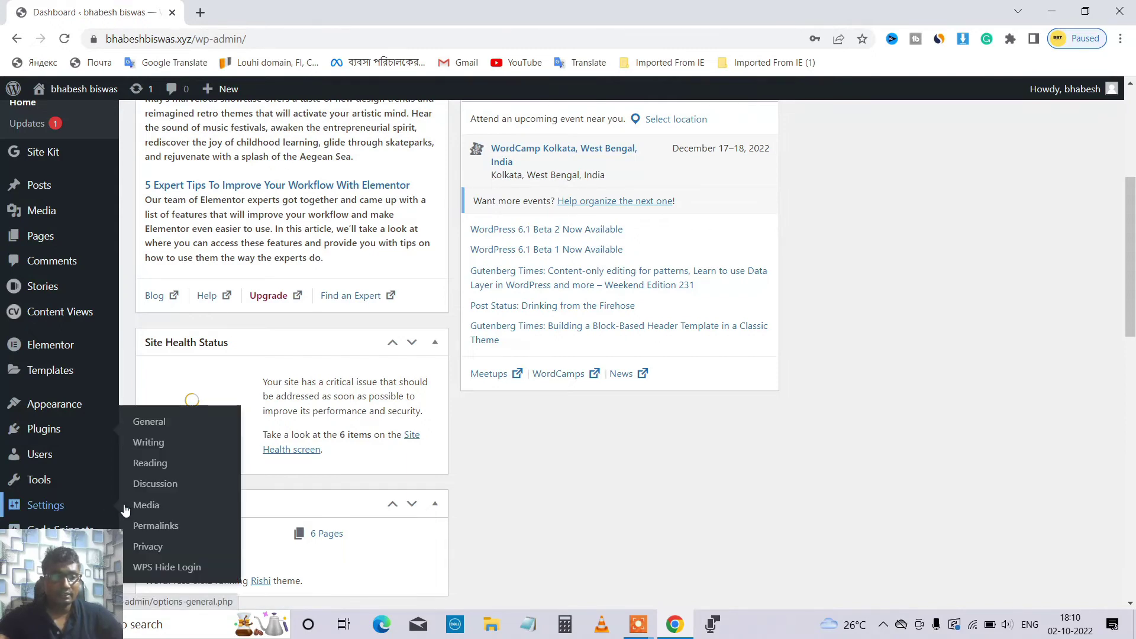
pyautogui.rightClick(169, 565)
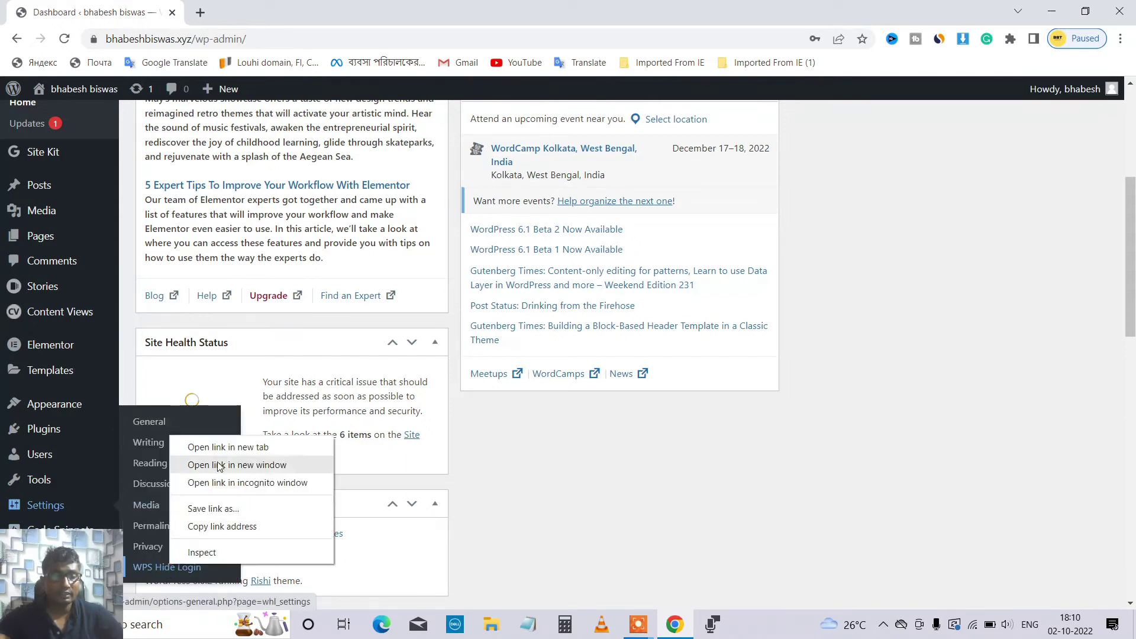
pyautogui.click(228, 447)
pyautogui.hotkey('ctrl', 'Tab')
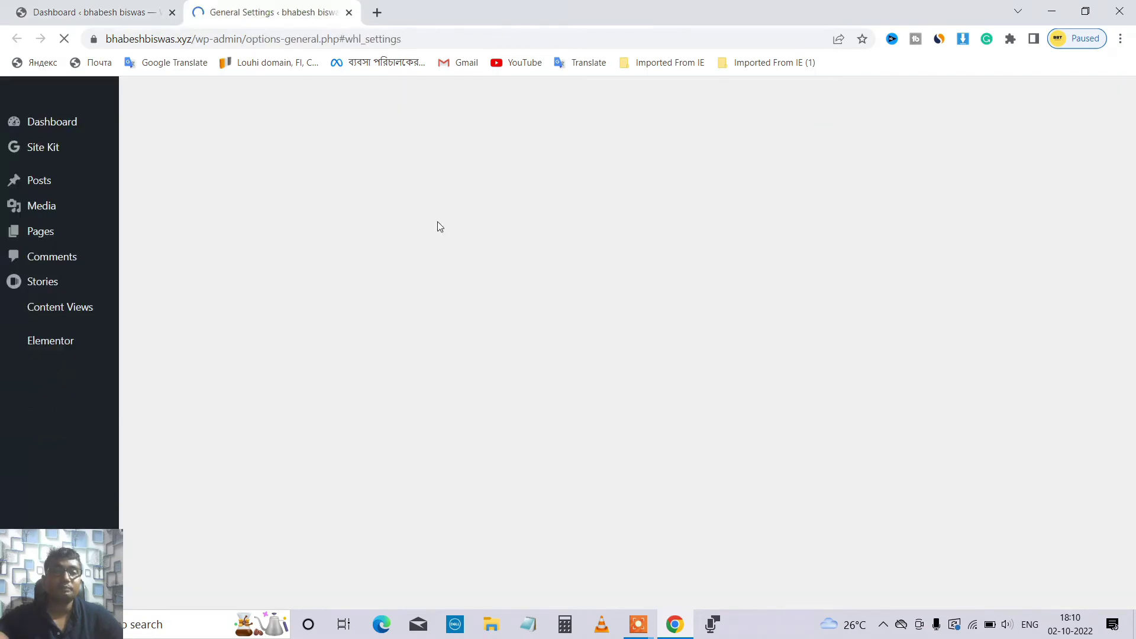
# - Examine the WPS Hide Login section of the General Settings page, especially the login URL and redirection URL fields
pyautogui.scroll(12, 565, 235)
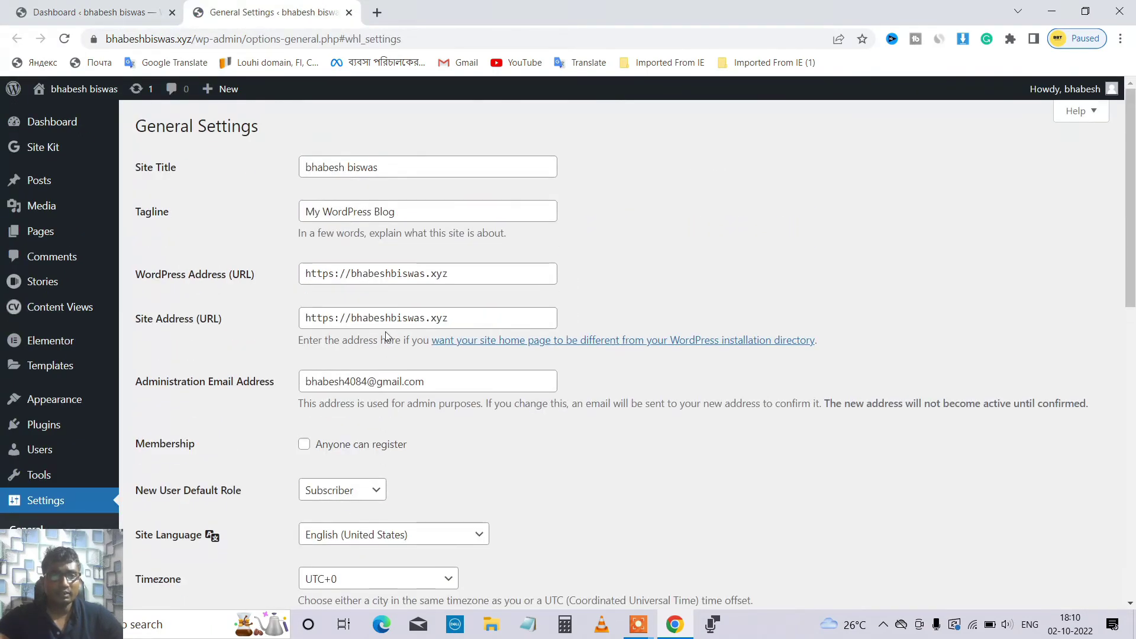
pyautogui.scroll(-5, 372, 201)
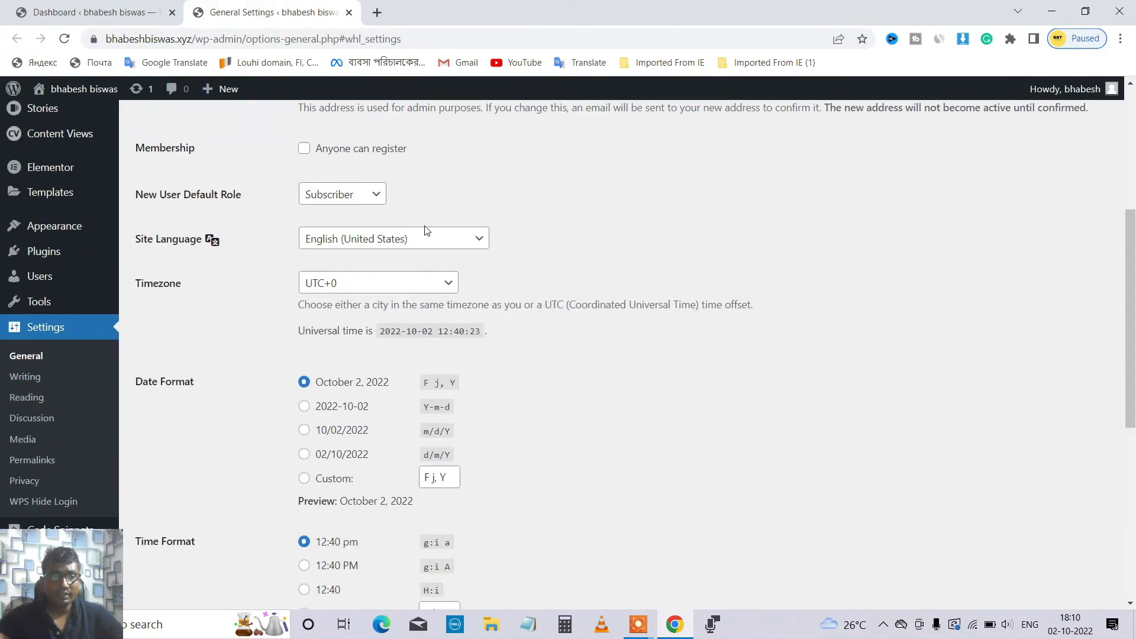
pyautogui.scroll(-7, 472, 304)
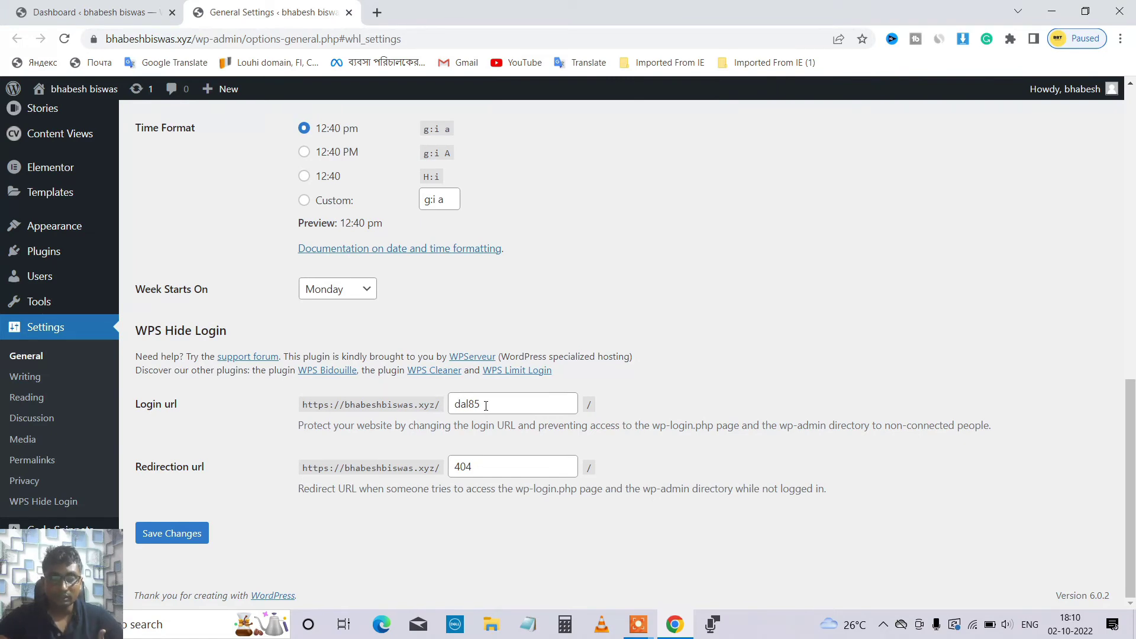
pyautogui.moveTo(486, 406); pyautogui.dragTo(445, 404)
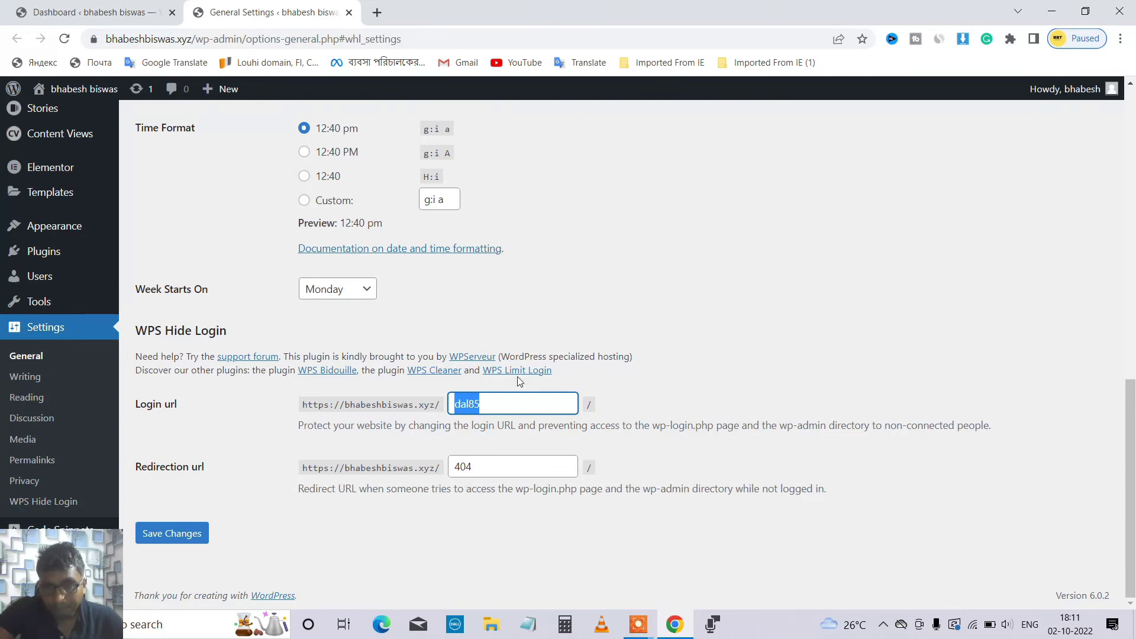
pyautogui.click(491, 403)
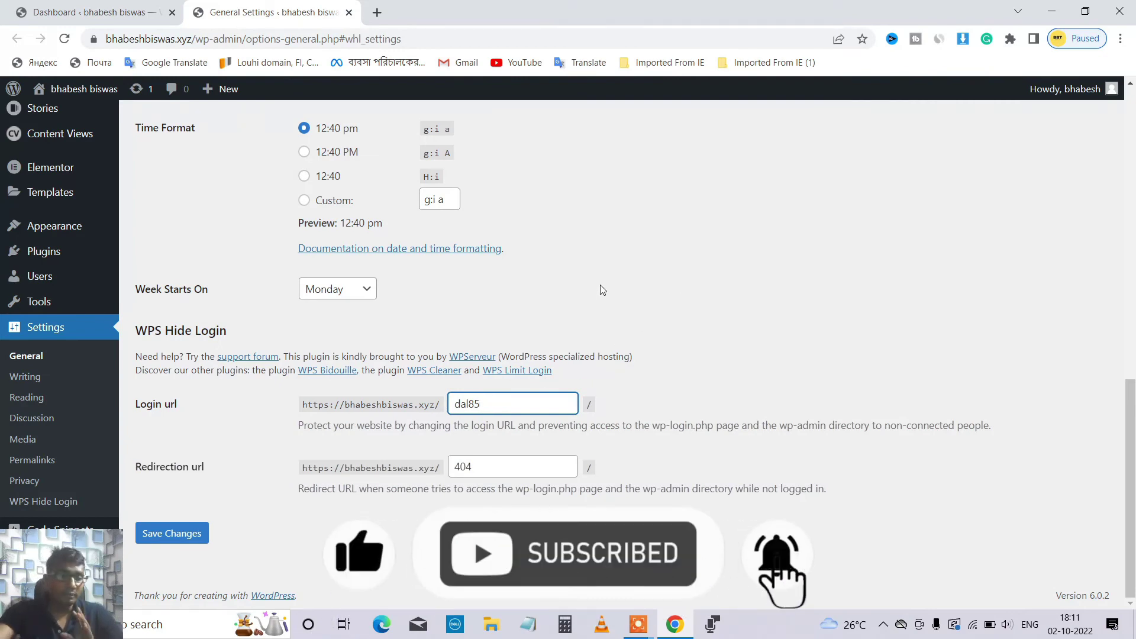
pyautogui.scroll(6, 611, 265)
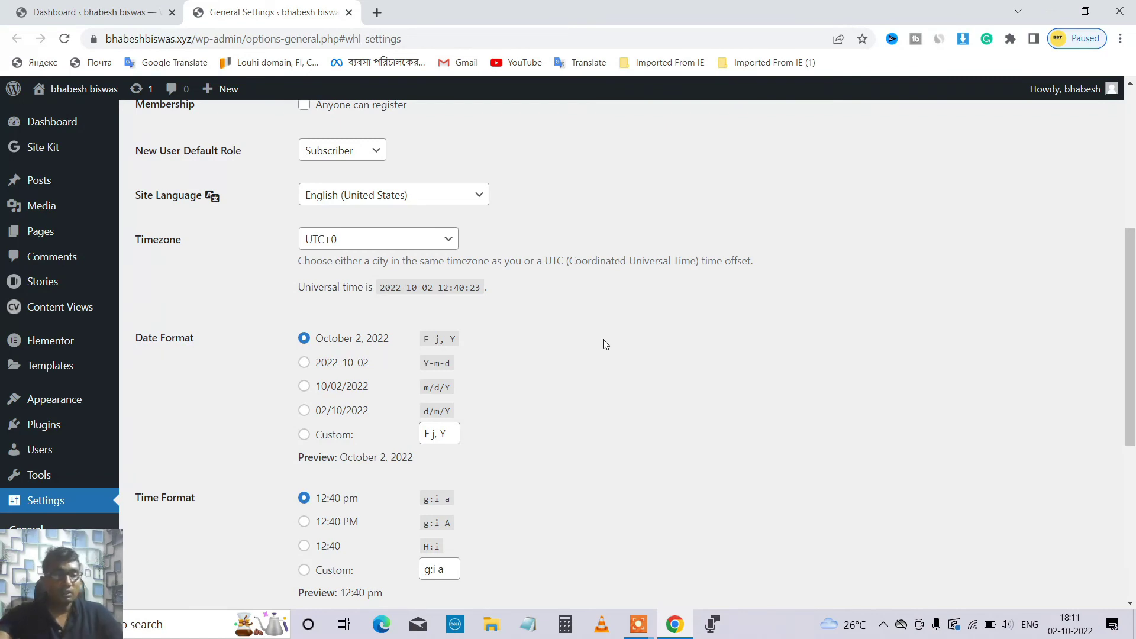
pyautogui.scroll(-5, 533, 349)
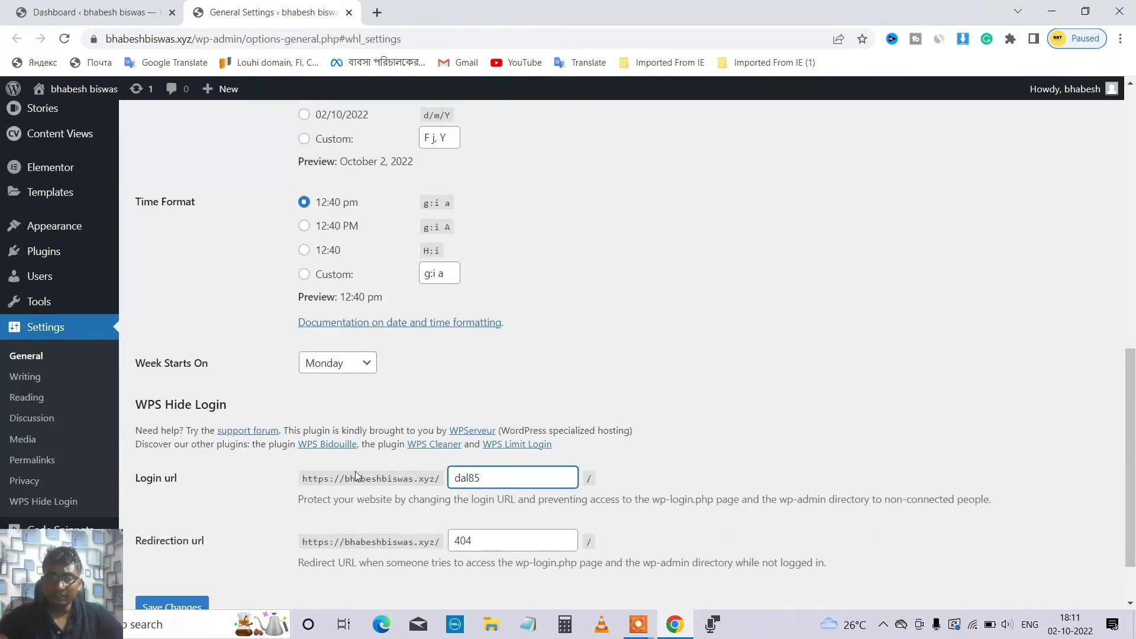
pyautogui.scroll(6, 595, 298)
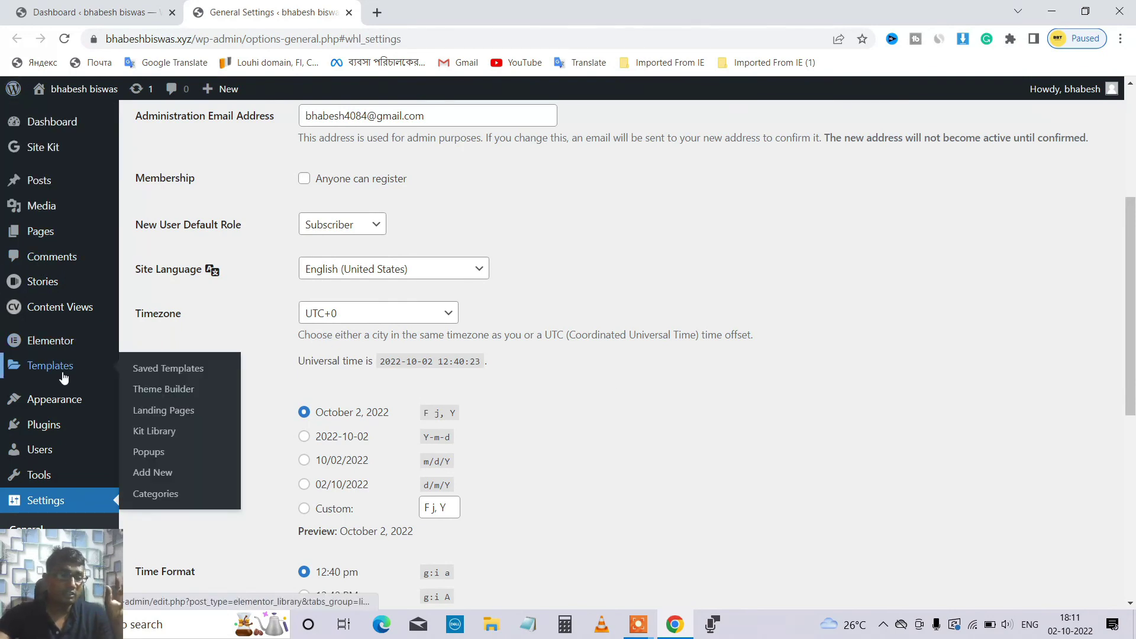
pyautogui.scroll(-5, 704, 286)
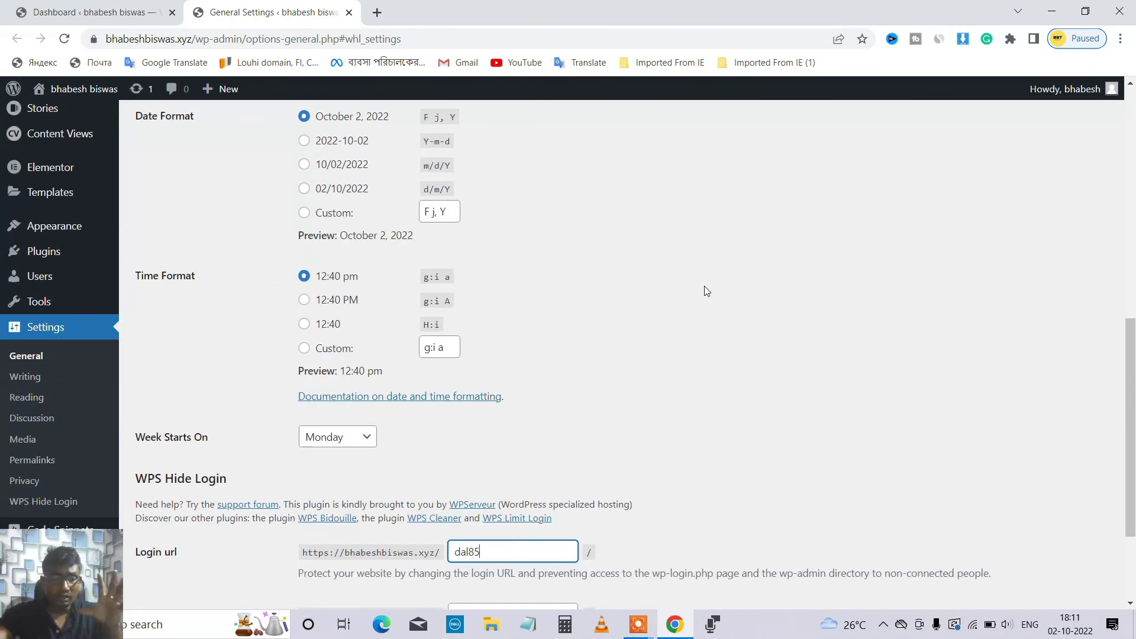